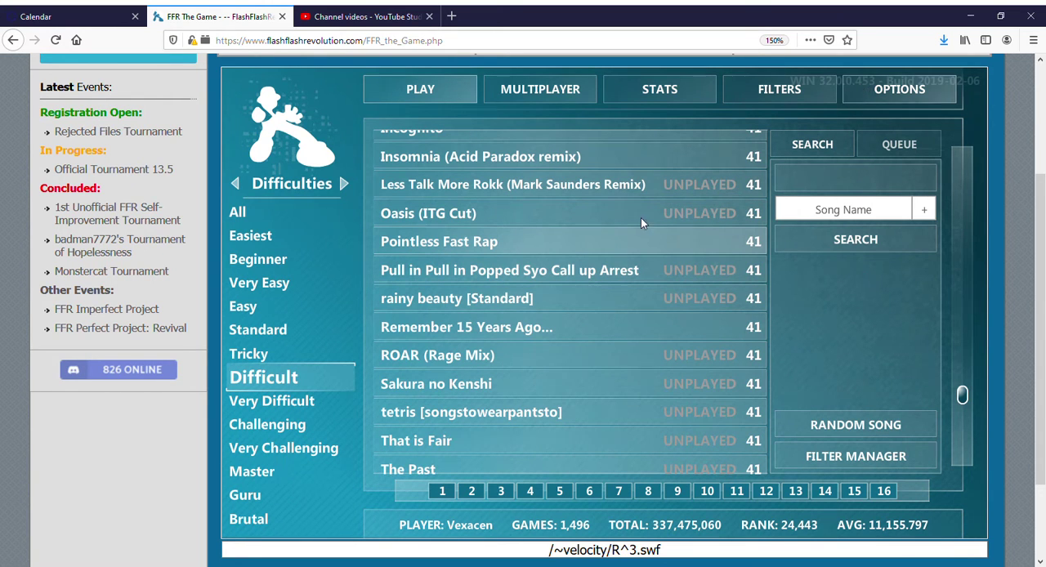
# Step: Open and close Options, then select Pointless Fast Rap from the Difficult list and play it
pyautogui.press('Scroll_Lock')
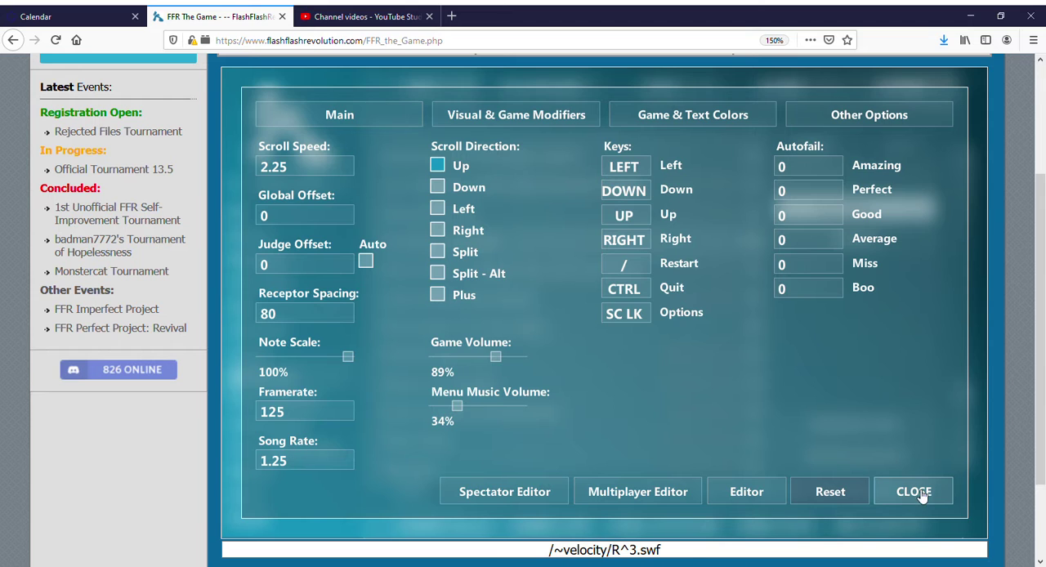
pyautogui.click(924, 493)
pyautogui.click(575, 242)
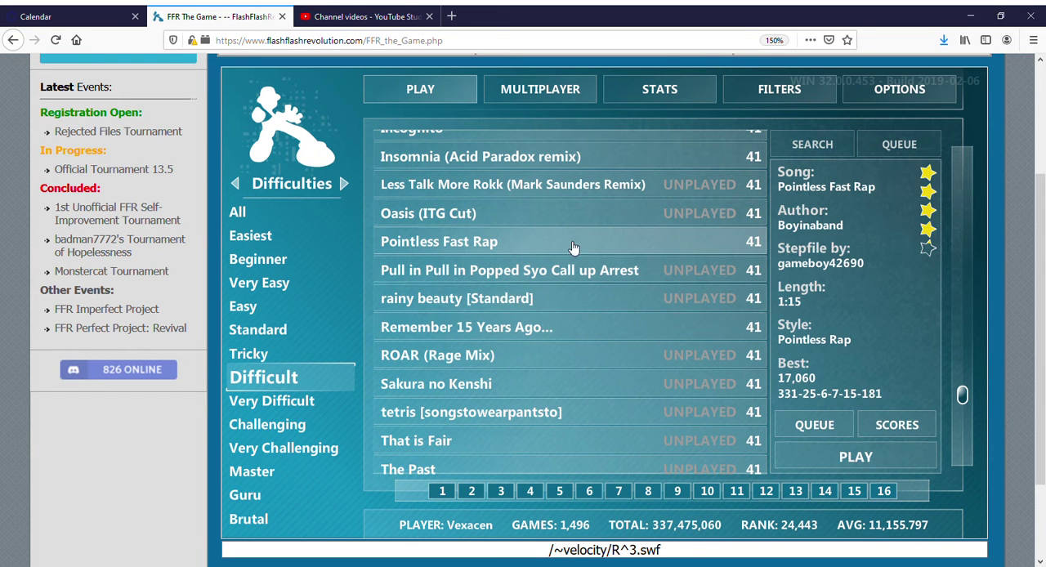
pyautogui.click(856, 456)
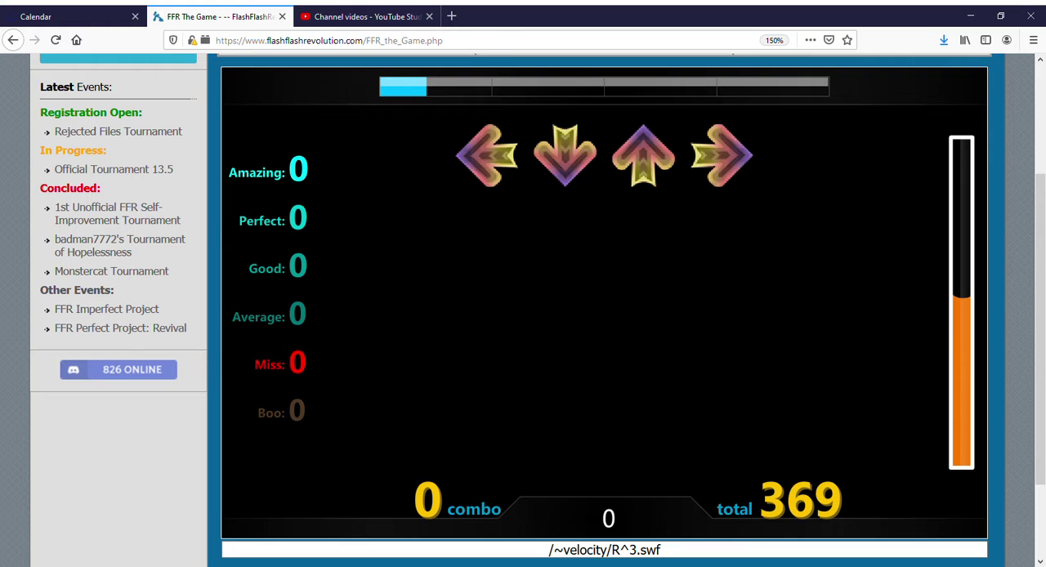
# Step: Hit Pointless Fast Rap's arrow notes with the arrow keys, reaching a score of 5275
pyautogui.press('Left')
pyautogui.press('Right')
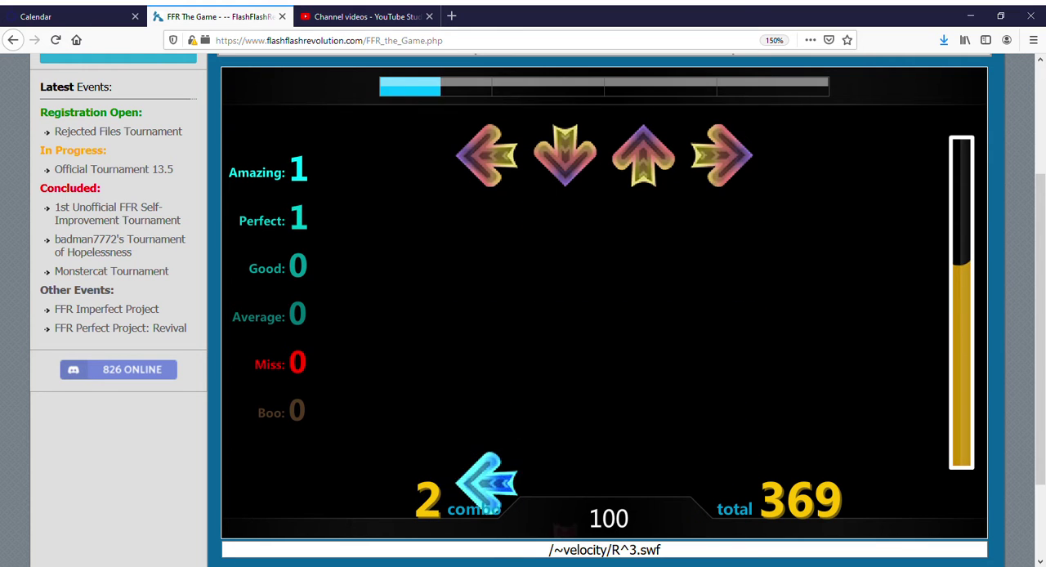
pyautogui.press('Left')
pyautogui.press('Down')
pyautogui.press('Up')
pyautogui.press('Right')
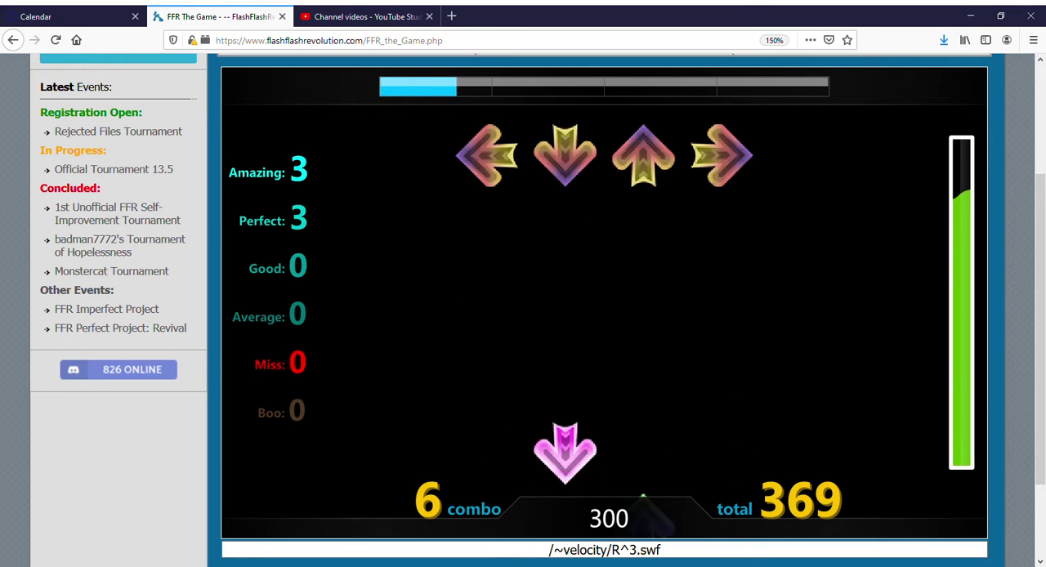
pyautogui.press('Up')
pyautogui.press('Right')
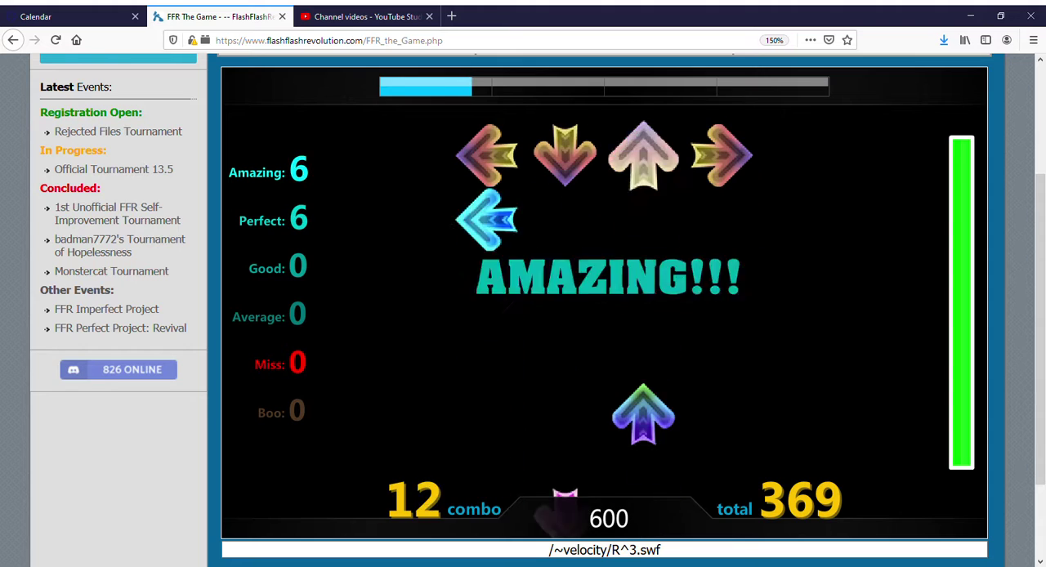
pyautogui.press('Left')
pyautogui.press('Down')
pyautogui.press('Down')
pyautogui.press('Up')
pyautogui.press('Down')
pyautogui.press('Left')
pyautogui.press('Right')
pyautogui.press('Left')
pyautogui.press('Up')
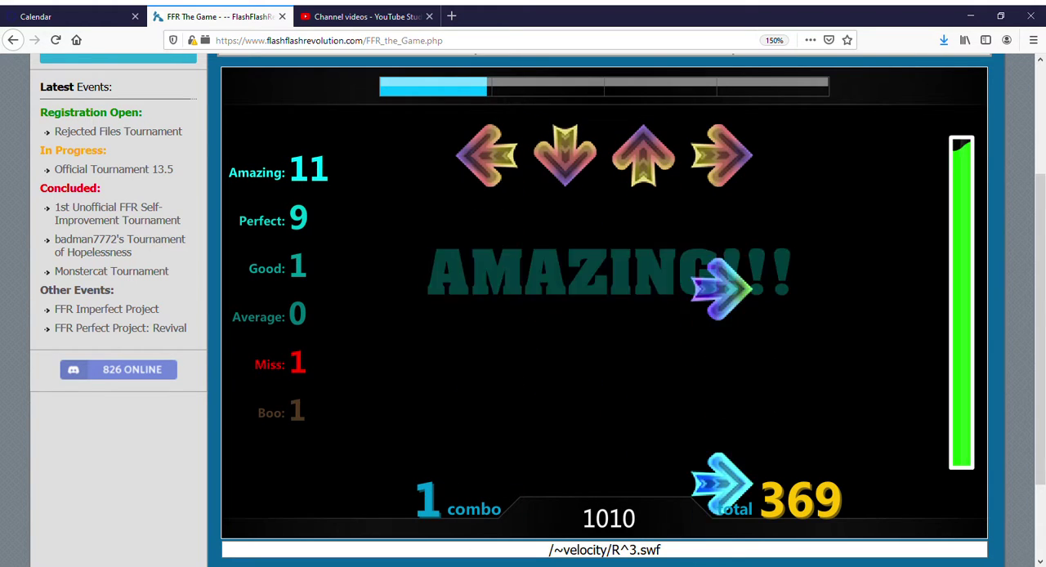
pyautogui.press('Up')
pyautogui.press('Down')
pyautogui.press('Up')
pyautogui.press('Left')
pyautogui.press('Up')
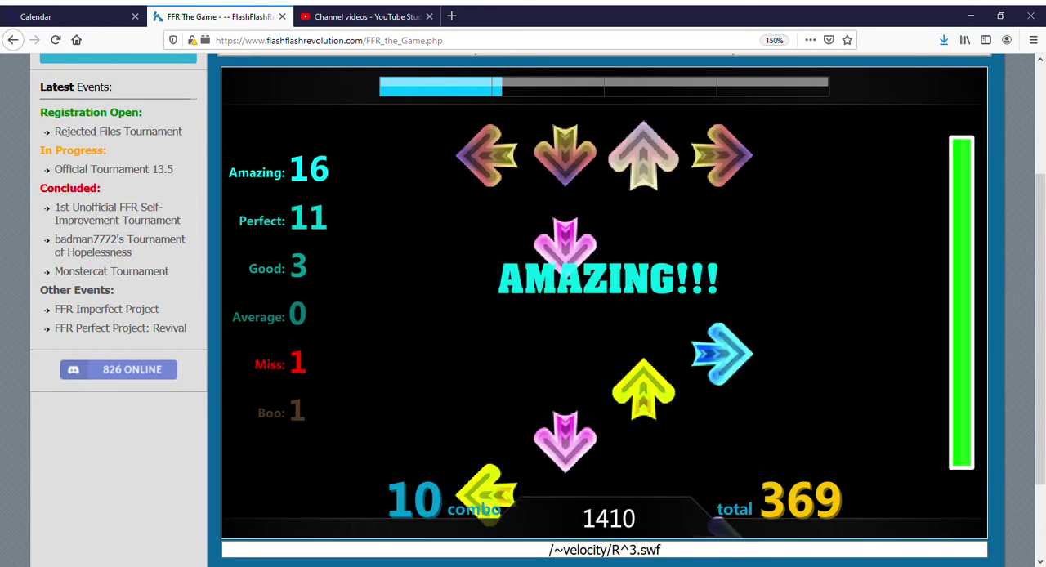
pyautogui.press('Right')
pyautogui.press('Down')
pyautogui.press('Left')
pyautogui.press('Up')
pyautogui.press('Down')
pyautogui.press('Up')
pyautogui.press('Down')
pyautogui.press('Left')
pyautogui.press('Up')
pyautogui.press('Right')
pyautogui.press('Up')
pyautogui.press('Down')
pyautogui.press('Down')
pyautogui.press('Down')
pyautogui.press('Right')
pyautogui.press('Up')
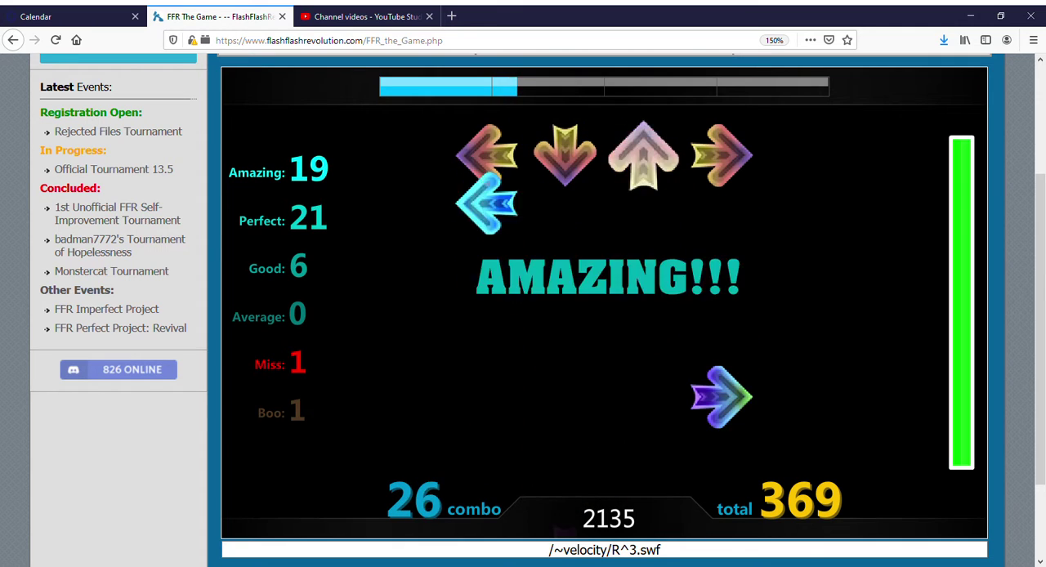
pyautogui.press('Down')
pyautogui.press('Left')
pyautogui.press('Up')
pyautogui.press('Left')
pyautogui.press('Down')
pyautogui.press('Right')
pyautogui.press('Up')
pyautogui.press('Left')
pyautogui.press('Right')
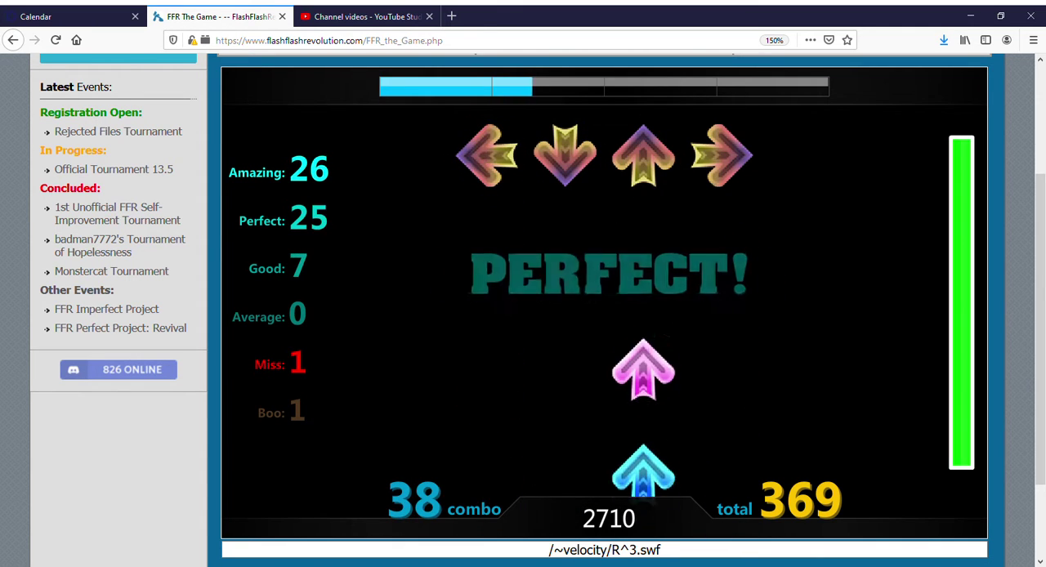
pyautogui.press('Left')
pyautogui.press('Left')
pyautogui.press('Up')
pyautogui.press('Right')
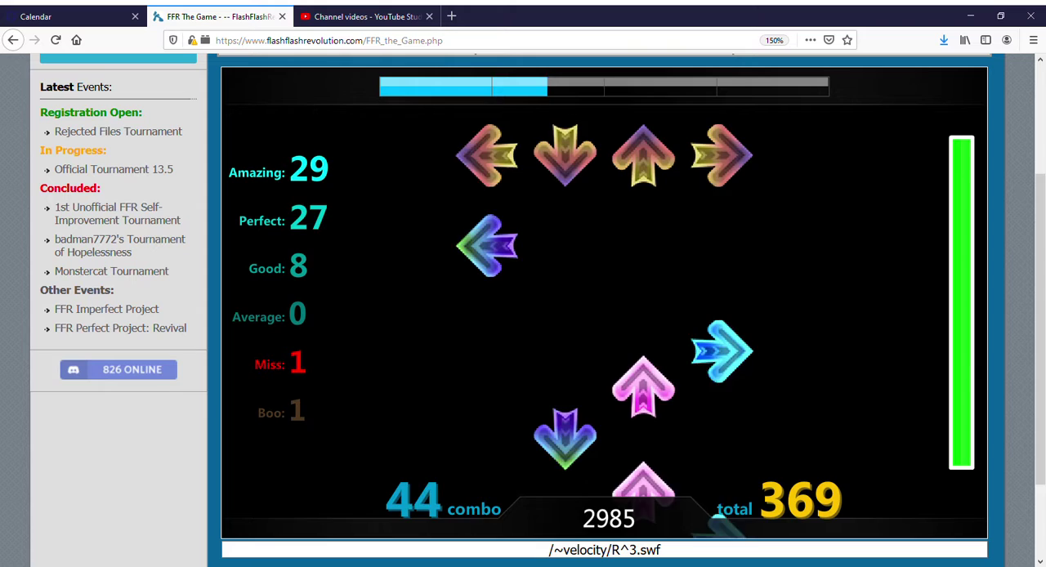
pyautogui.press('Down')
pyautogui.press('Left')
pyautogui.press('Right')
pyautogui.press('Down')
pyautogui.press('Down')
pyautogui.press('Up')
pyautogui.press('Left')
pyautogui.press('Right')
pyautogui.press('Down')
pyautogui.press('Right')
pyautogui.press('Right')
pyautogui.press('Left')
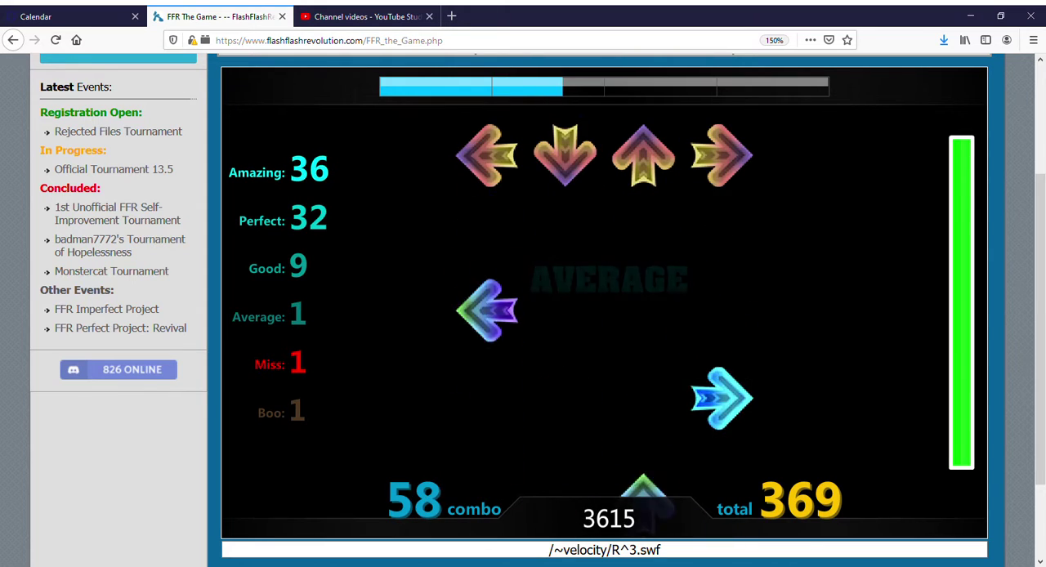
pyautogui.press('Down')
pyautogui.press('Right')
pyautogui.press('Up')
pyautogui.press('Left')
pyautogui.press('Down')
pyautogui.press('Up')
pyautogui.press('Right')
pyautogui.press('Down')
pyautogui.press('Left')
pyautogui.press('Up')
pyautogui.press('Right')
pyautogui.press('Right')
pyautogui.press('Left')
pyautogui.press('Up')
pyautogui.press('Down')
pyautogui.press('Left')
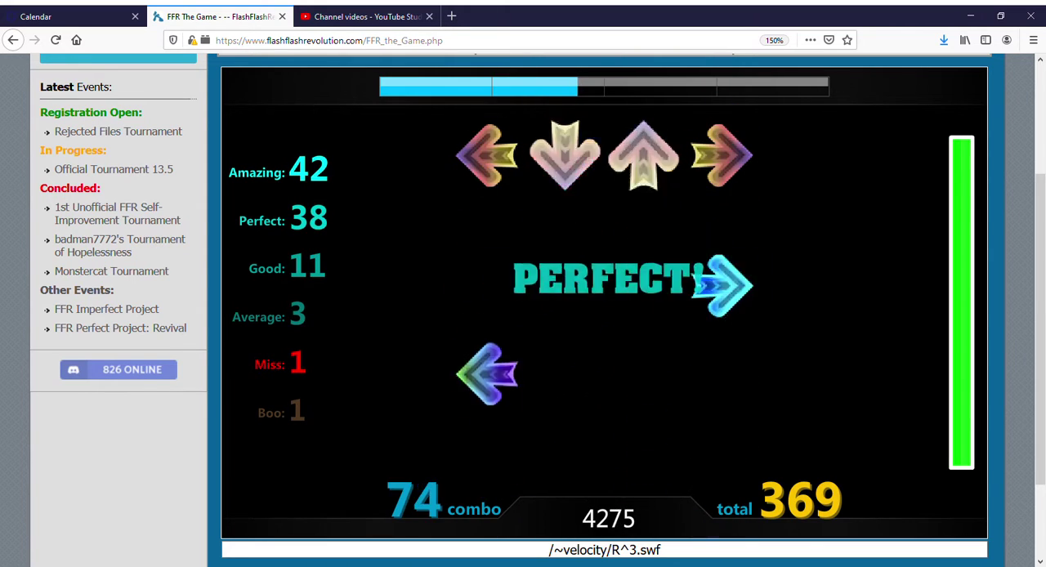
pyautogui.press('Right')
pyautogui.press('Right')
pyautogui.press('Right')
pyautogui.press('Left')
pyautogui.press('Down')
pyautogui.press('Up')
pyautogui.press('Right')
pyautogui.press('Down')
pyautogui.press('Down')
pyautogui.press('Up')
pyautogui.press('Right')
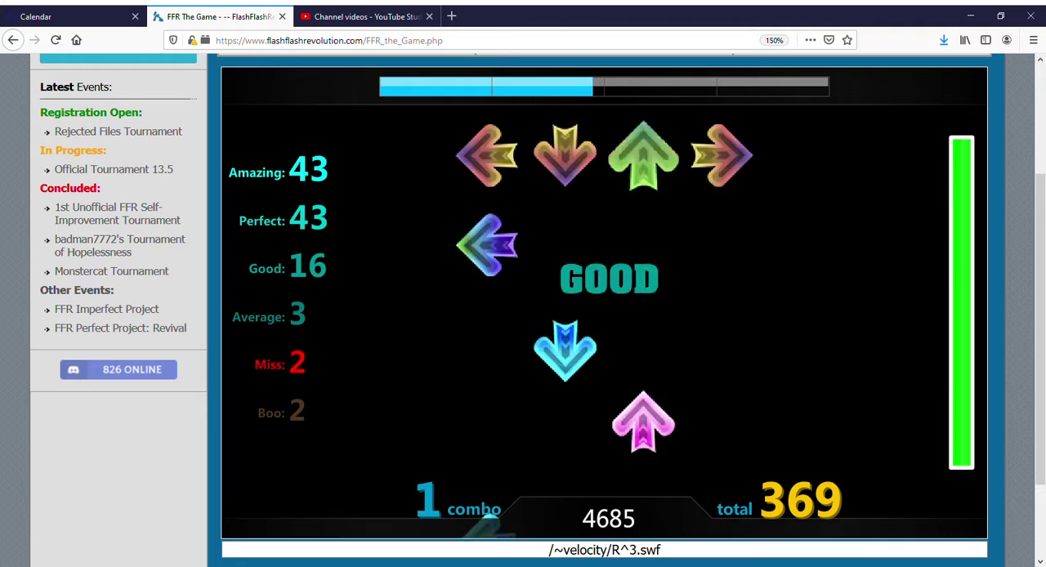
pyautogui.press('Down')
pyautogui.press('Left')
pyautogui.press('Up')
pyautogui.press('Right')
pyautogui.press('Down')
pyautogui.press('Up')
pyautogui.press('Left')
pyautogui.press('Down')
pyautogui.press('Right')
pyautogui.press('Left')
pyautogui.press('Down')
pyautogui.press('Down')
pyautogui.press('Up')
pyautogui.press('Left')
pyautogui.press('Down')
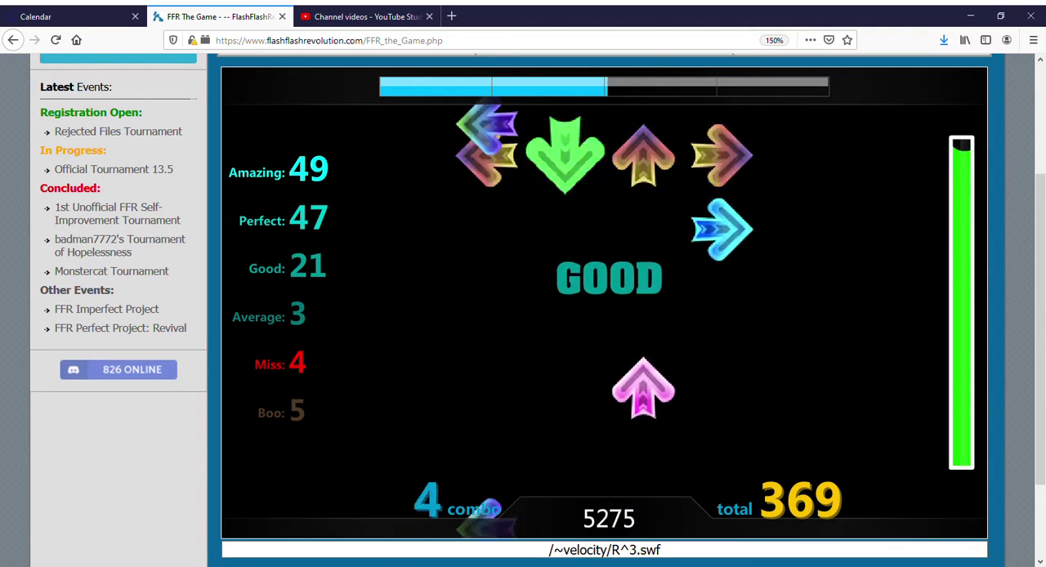
# Step: Hit the remaining Pointless Fast Rap arrows in time, reaching 15000 points with 14 misses
pyautogui.press('Left')
pyautogui.press('Right')
pyautogui.press('Up')
pyautogui.press('Down')
pyautogui.press('Up')
pyautogui.press('Right')
pyautogui.press('Left')
pyautogui.press('Right')
pyautogui.press('Down')
pyautogui.press('Up')
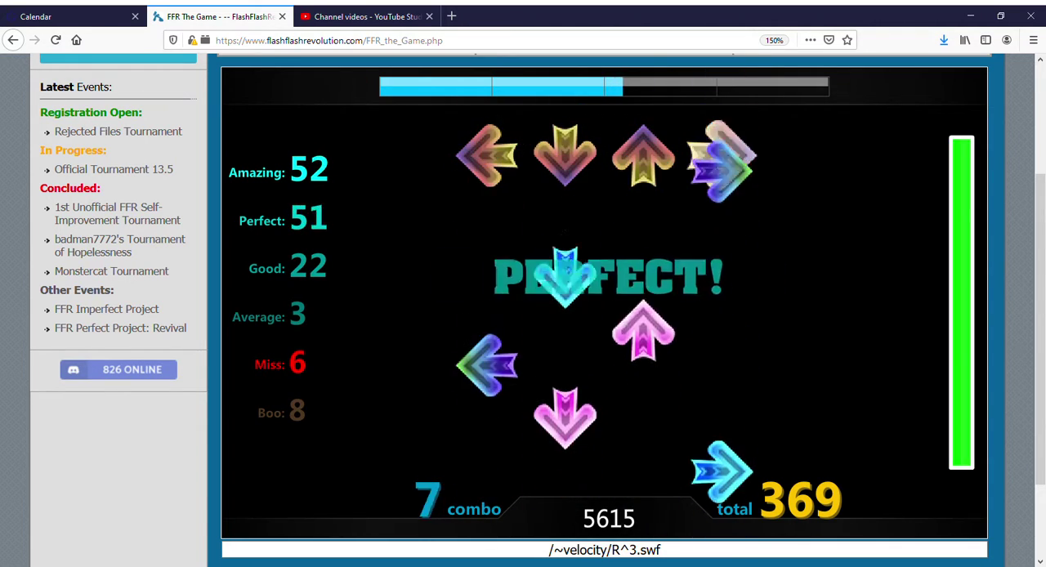
pyautogui.press('Down')
pyautogui.press('Up')
pyautogui.press('Left')
pyautogui.press('Right')
pyautogui.press('Down')
pyautogui.press('Up')
pyautogui.press('Left')
pyautogui.press('Down')
pyautogui.press('Right')
pyautogui.press('Up')
pyautogui.press('Down')
pyautogui.press('Left')
pyautogui.press('Down')
pyautogui.press('Right')
pyautogui.press('Up')
pyautogui.press('Down')
pyautogui.press('Left')
pyautogui.press('Up')
pyautogui.press('Left')
pyautogui.press('Down')
pyautogui.press('Right')
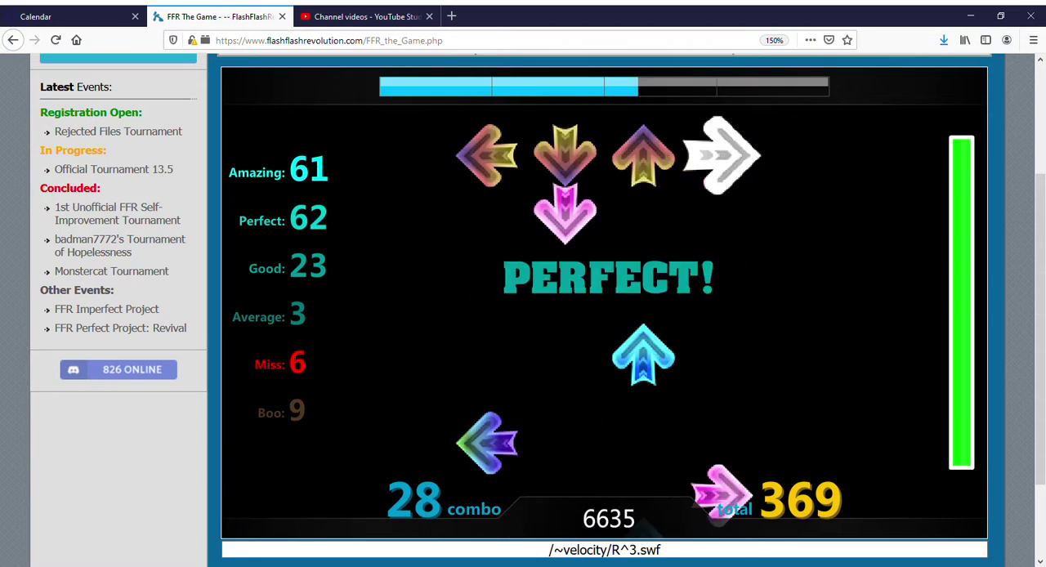
pyautogui.press('Up')
pyautogui.press('Left')
pyautogui.press('Down')
pyautogui.press('Up')
pyautogui.press('Right')
pyautogui.press('Left')
pyautogui.press('Down')
pyautogui.press('Up')
pyautogui.press('Right')
pyautogui.press('Right')
pyautogui.press('Left')
pyautogui.press('Down')
pyautogui.press('Up')
pyautogui.press('Down')
pyautogui.press('Right')
pyautogui.press('Down')
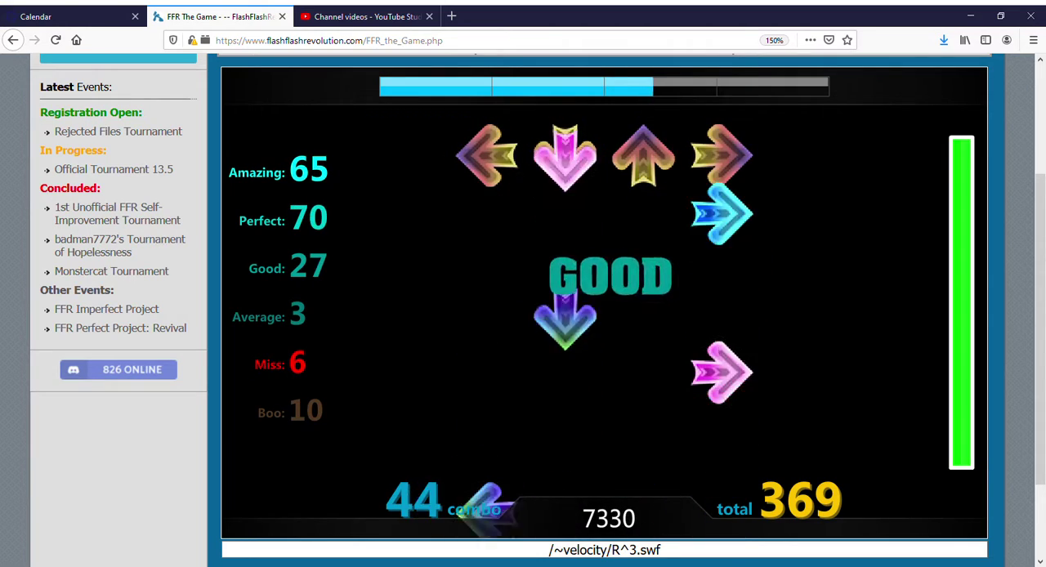
pyautogui.press('Left')
pyautogui.press('Right')
pyautogui.press('Up')
pyautogui.press('Right')
pyautogui.press('Down')
pyautogui.press('Up')
pyautogui.press('Left')
pyautogui.press('Down')
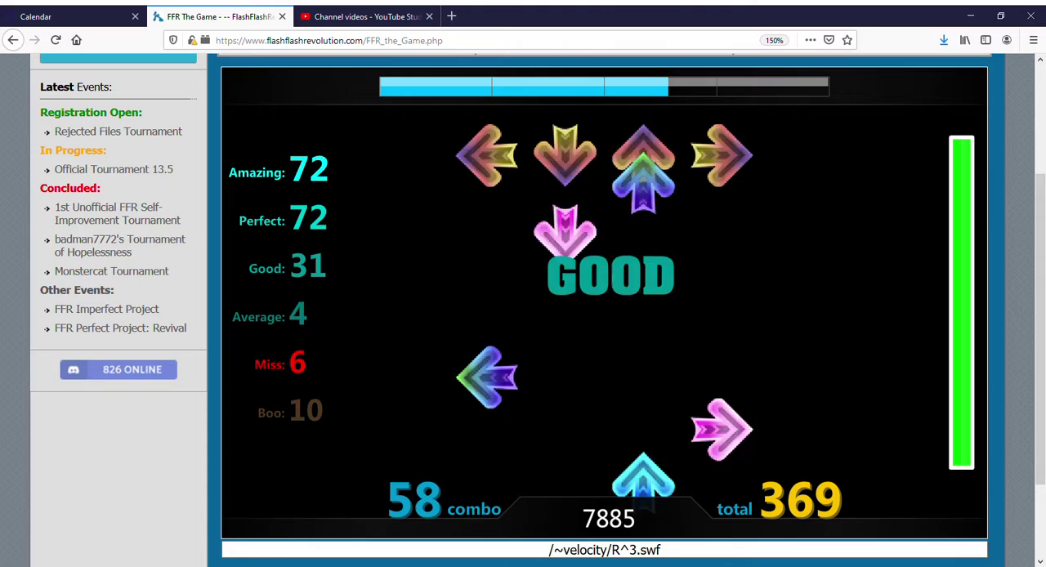
pyautogui.press('Right')
pyautogui.press('Down')
pyautogui.press('Up')
pyautogui.press('Down')
pyautogui.press('Left')
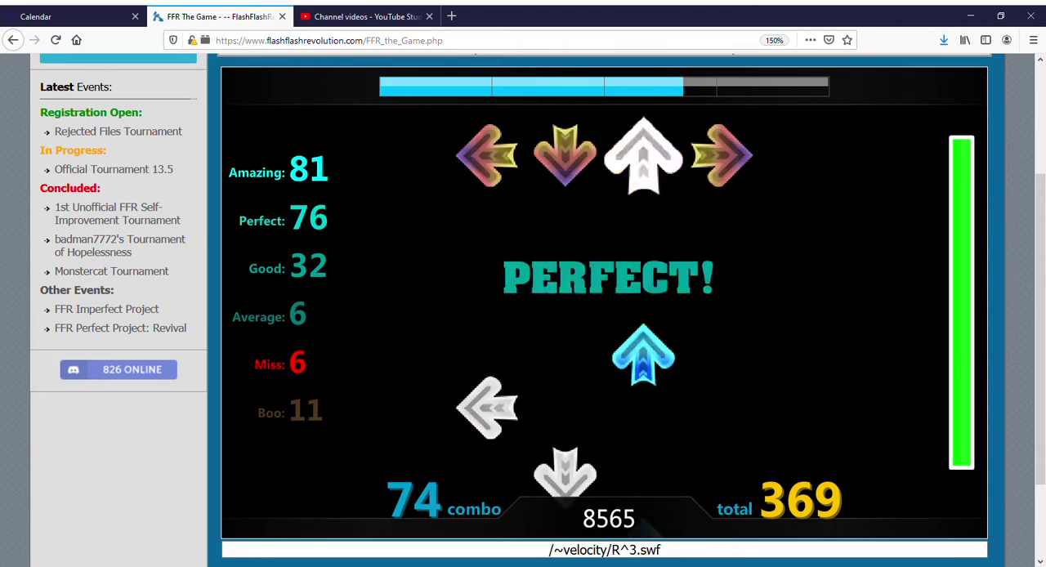
pyautogui.press('Up')
pyautogui.press('Left')
pyautogui.press('Down')
pyautogui.press('Right')
pyautogui.press('Down')
pyautogui.press('Up')
pyautogui.press('Up')
pyautogui.press('Left')
pyautogui.press('Right')
pyautogui.press('Down')
pyautogui.press('Up')
pyautogui.press('Left')
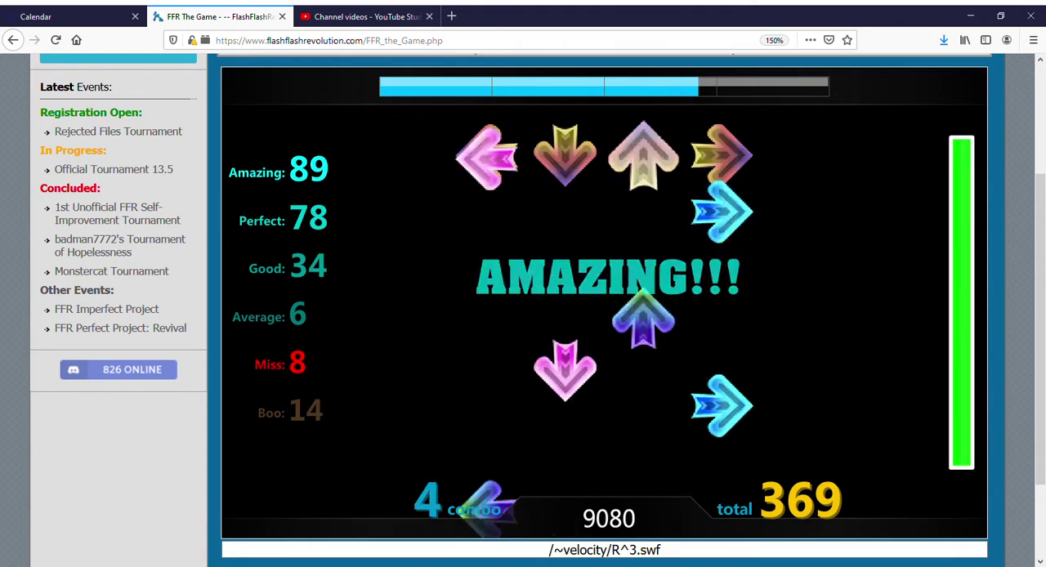
pyautogui.press('Up')
pyautogui.press('Down')
pyautogui.press('Right')
pyautogui.press('Left')
pyautogui.press('Up')
pyautogui.press('Left')
pyautogui.press('Up')
pyautogui.press('Down')
pyautogui.press('Left')
pyautogui.press('Up')
pyautogui.press('Right')
pyautogui.press('Down')
pyautogui.press('Up')
pyautogui.press('Right')
pyautogui.press('Right')
pyautogui.press('Down')
pyautogui.press('Up')
pyautogui.press('Right')
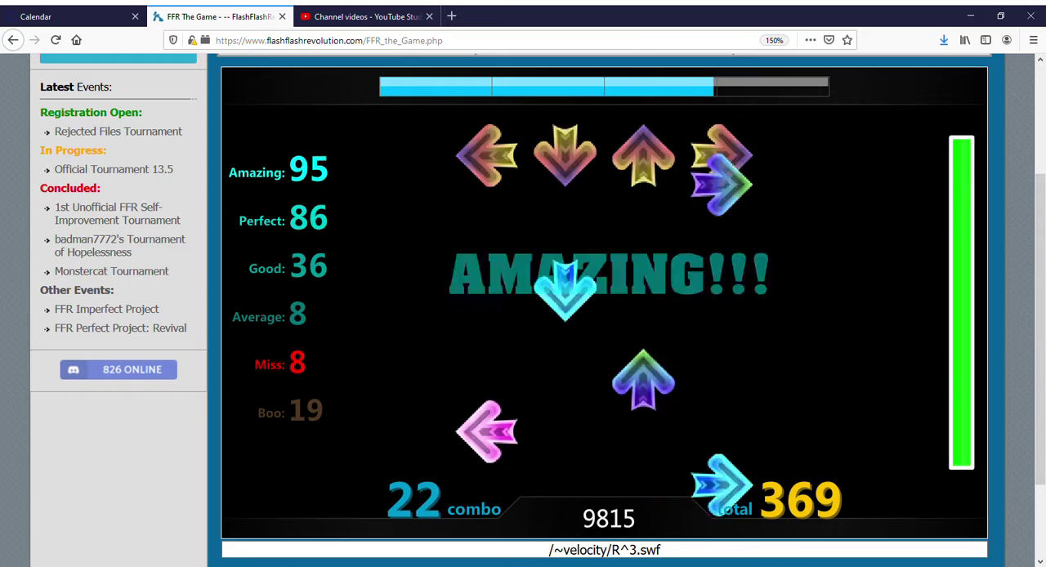
pyautogui.press('Down')
pyautogui.press('Left')
pyautogui.press('Up')
pyautogui.press('Right')
pyautogui.press('Down')
pyautogui.press('Left')
pyautogui.press('Up')
pyautogui.press('Down')
pyautogui.press('Right')
pyautogui.press('Up')
pyautogui.press('Down')
pyautogui.press('Right')
pyautogui.press('Left')
pyautogui.press('Up')
pyautogui.press('Left')
pyautogui.press('Down')
pyautogui.press('Up')
pyautogui.press('Right')
pyautogui.press('Down')
pyautogui.press('Left')
pyautogui.press('Down')
pyautogui.press('Up')
pyautogui.press('Down')
pyautogui.press('Left')
pyautogui.press('Down')
pyautogui.press('Up')
pyautogui.press('Right')
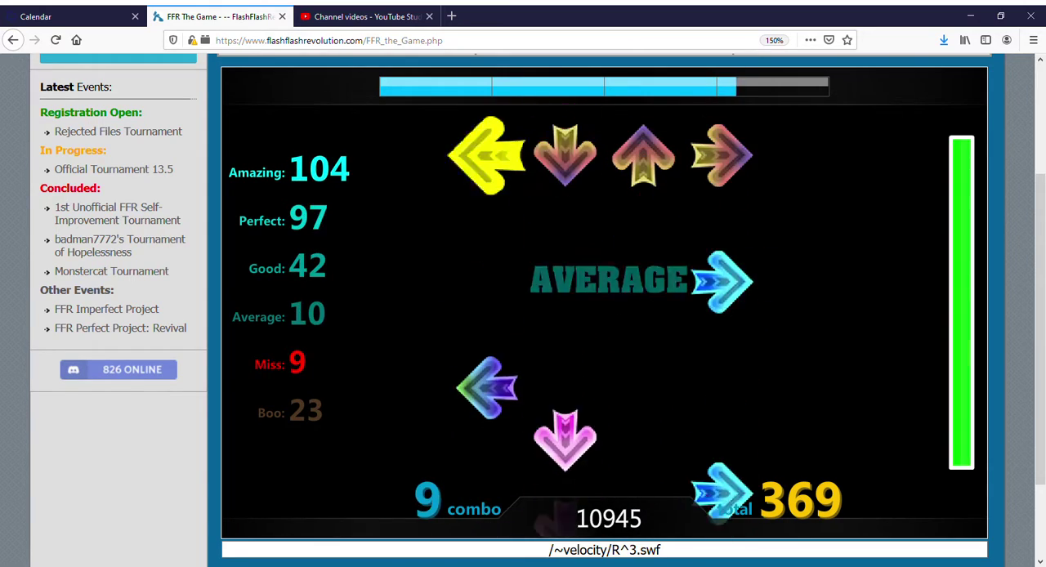
pyautogui.press('Left')
pyautogui.press('Down')
pyautogui.press('Right')
pyautogui.press('Up')
pyautogui.press('Left')
pyautogui.press('Left')
pyautogui.press('Up')
pyautogui.press('Left')
pyautogui.press('Down')
pyautogui.press('Up')
pyautogui.press('Right')
pyautogui.press('Down')
pyautogui.press('Left')
pyautogui.press('Left')
pyautogui.press('Down')
pyautogui.press('Up')
pyautogui.press('Right')
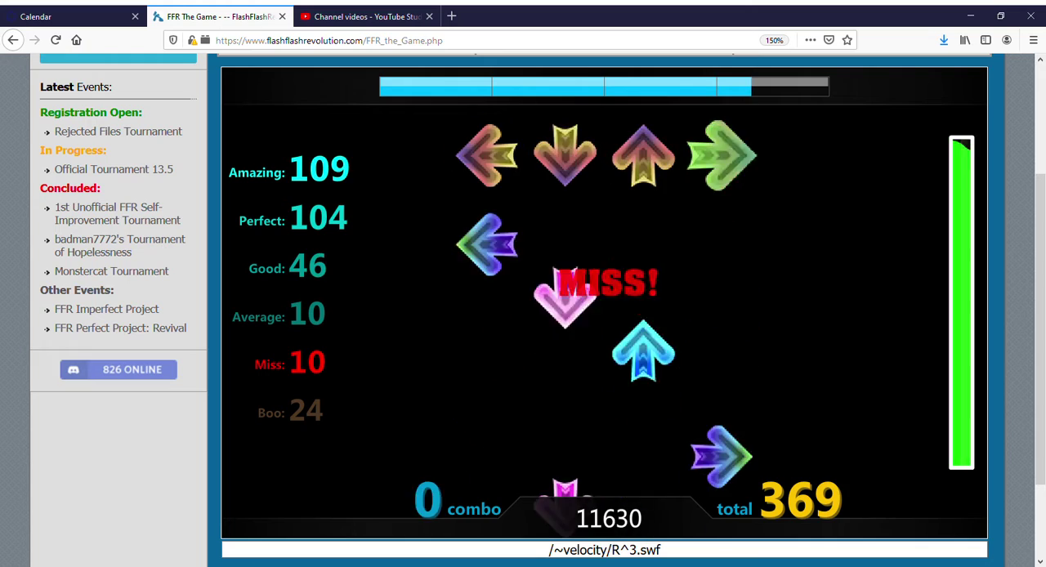
pyautogui.press('Down')
pyautogui.press('Up')
pyautogui.press('Right')
pyautogui.press('Left')
pyautogui.press('Left')
pyautogui.press('Down')
pyautogui.press('Up')
pyautogui.press('Right')
pyautogui.press('Left')
pyautogui.press('Right')
pyautogui.press('Up')
pyautogui.press('Down')
pyautogui.press('Down')
pyautogui.press('Up')
pyautogui.press('Down')
pyautogui.press('Right')
pyautogui.press('Up')
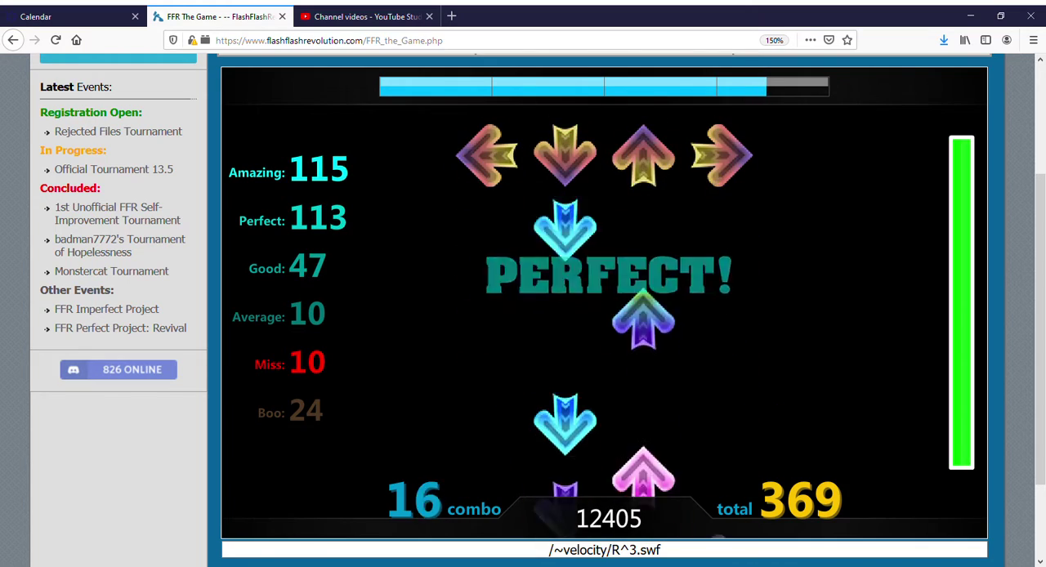
pyautogui.press('Up')
pyautogui.press('Left')
pyautogui.press('Right')
pyautogui.press('Down')
pyautogui.press('Right')
pyautogui.press('Up')
pyautogui.press('Down')
pyautogui.press('Left')
pyautogui.press('Left')
pyautogui.press('Up')
pyautogui.press('Down')
pyautogui.press('Right')
pyautogui.press('Down')
pyautogui.press('Up')
pyautogui.press('Left')
pyautogui.press('Right')
pyautogui.press('Down')
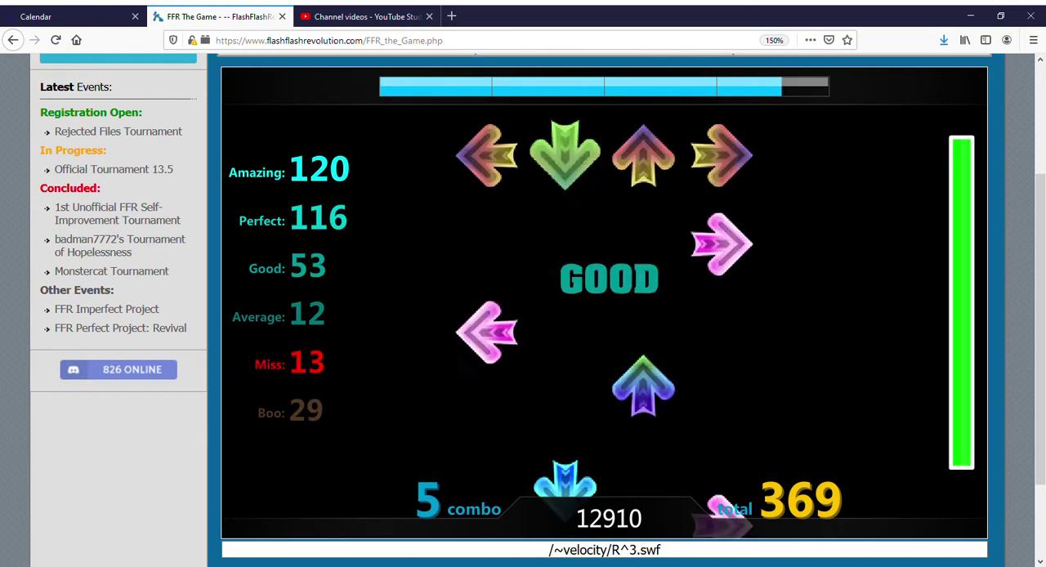
pyautogui.press('Up')
pyautogui.press('Down')
pyautogui.press('Right')
pyautogui.press('Left')
pyautogui.press('Down')
pyautogui.press('Left')
pyautogui.press('Up')
pyautogui.press('Right')
pyautogui.press('Down')
pyautogui.press('Up')
pyautogui.press('Left')
pyautogui.press('Right')
pyautogui.press('Down')
pyautogui.press('Left')
pyautogui.press('Down')
pyautogui.press('Up')
pyautogui.press('Right')
pyautogui.press('Down')
pyautogui.press('Up')
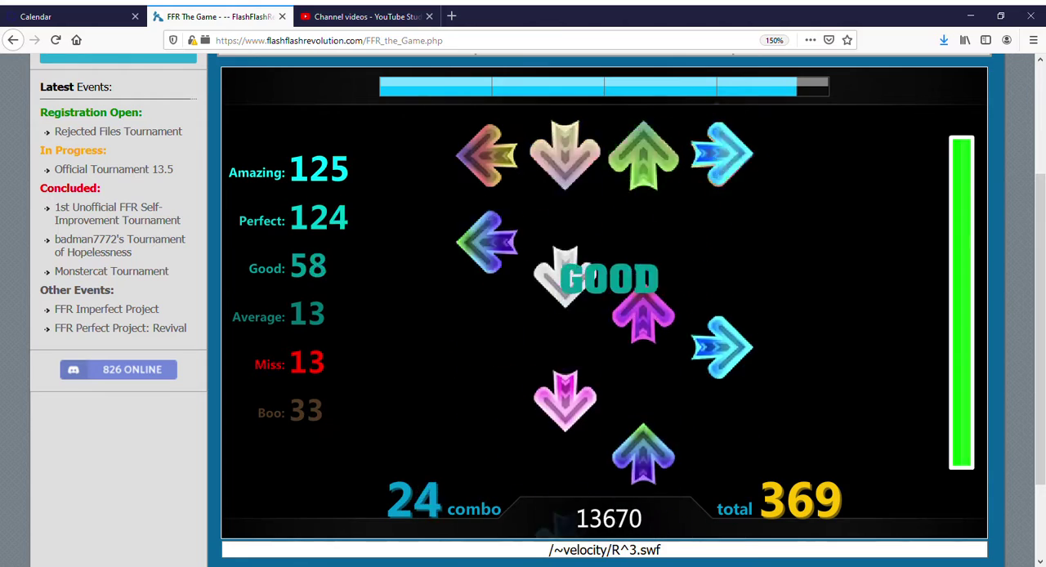
pyautogui.press('Down')
pyautogui.press('Up')
pyautogui.press('Left')
pyautogui.press('Right')
pyautogui.press('Left')
pyautogui.press('Up')
pyautogui.press('Down')
pyautogui.press('Right')
pyautogui.press('Up')
pyautogui.press('Down')
pyautogui.press('Right')
pyautogui.press('Left')
pyautogui.press('Up')
pyautogui.press('Left')
pyautogui.press('Down')
pyautogui.press('Up')
pyautogui.press('Right')
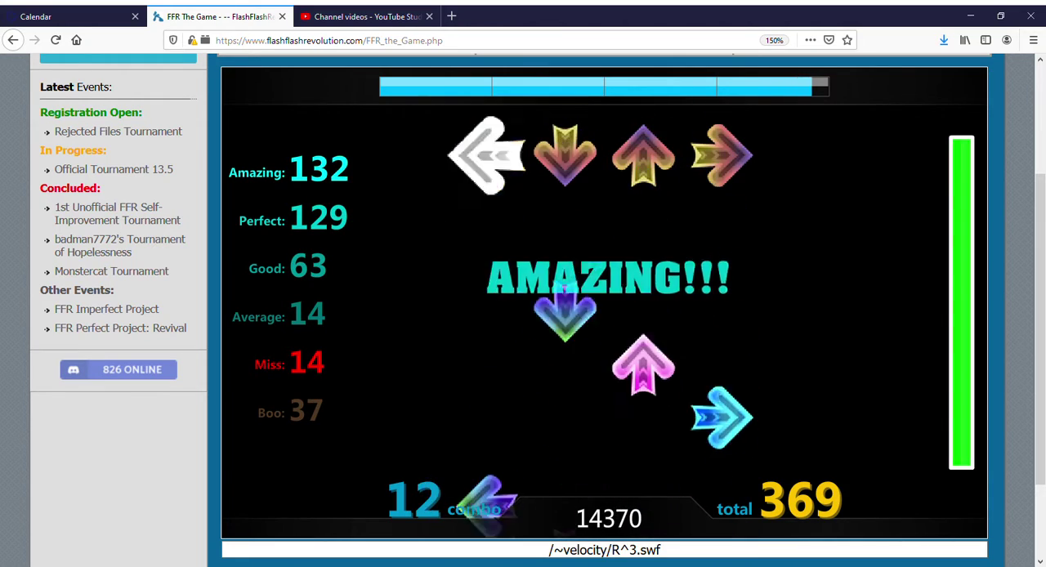
pyautogui.press('Left')
pyautogui.press('Down')
pyautogui.press('Up')
pyautogui.press('Right')
pyautogui.press('Left')
pyautogui.press('Up')
pyautogui.press('Down')
pyautogui.press('Up')
pyautogui.press('Right')
pyautogui.press('Up')
pyautogui.press('Left')
pyautogui.press('Down')
pyautogui.press('Left')
pyautogui.press('Right')
pyautogui.press('Down')
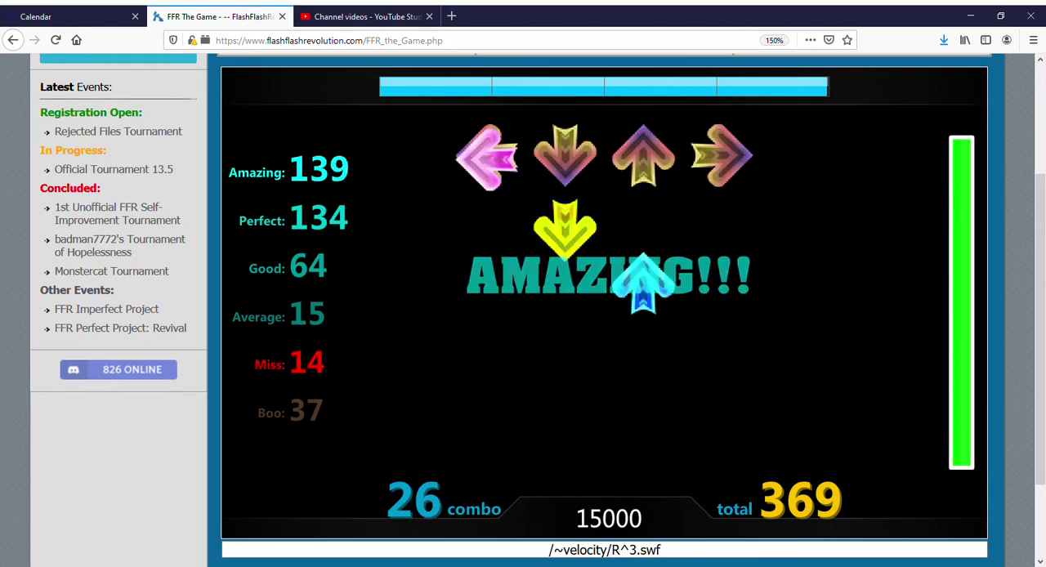